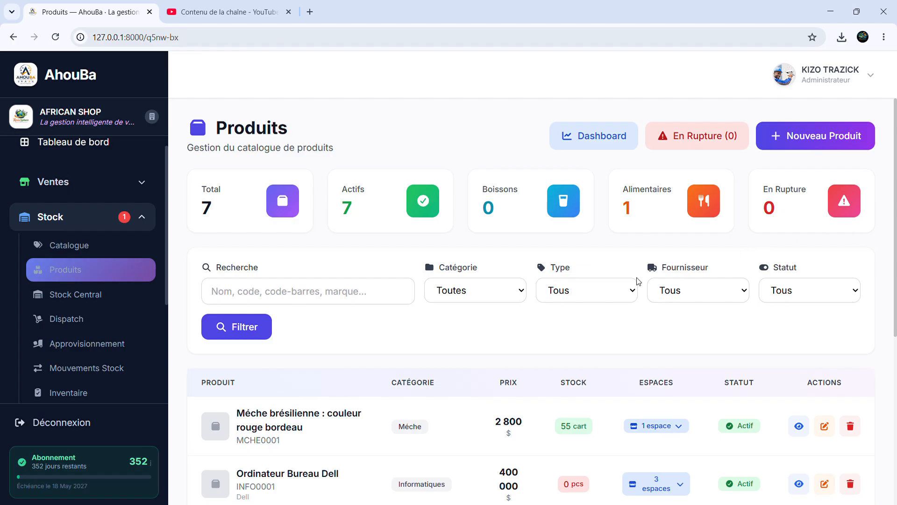
Step: Start a new product and enter "Batterie" as its name
click(822, 136)
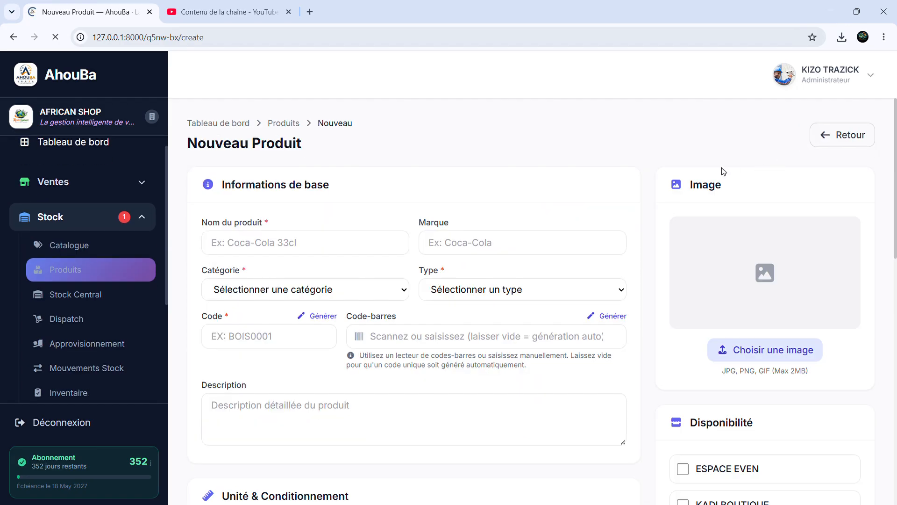
click(322, 245)
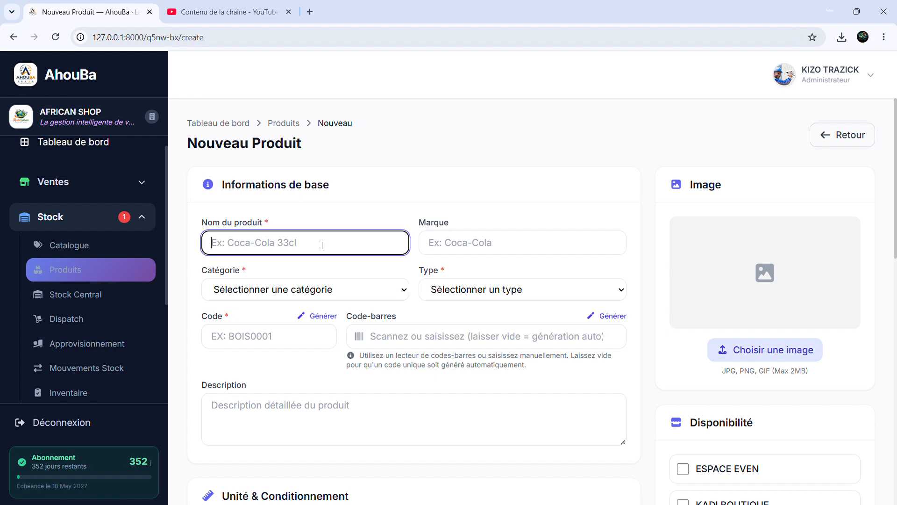
text(Ba)
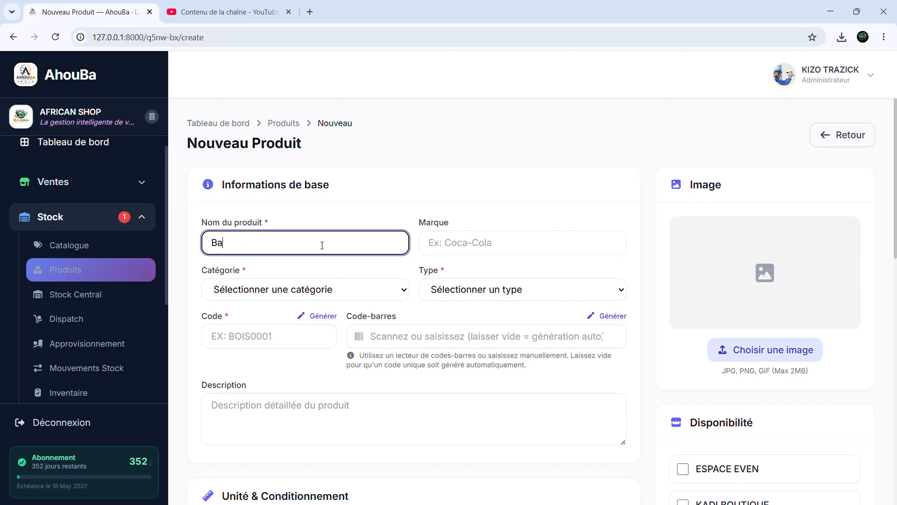
text(ttérie)
key(BackSpace)
double_click(237, 250)
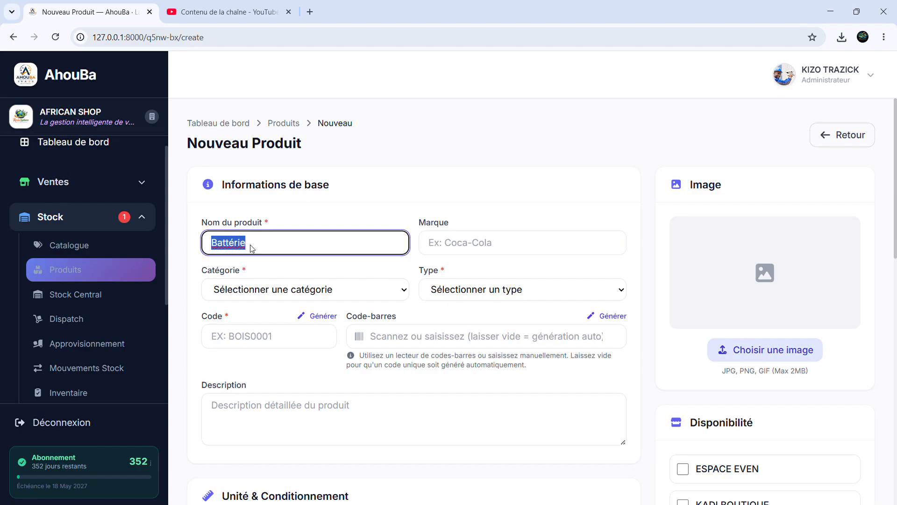
text(Batterie)
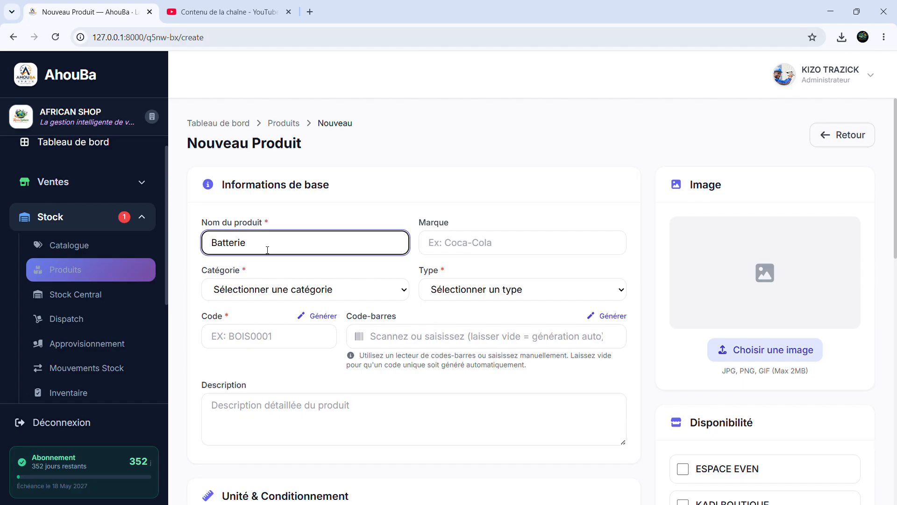
Step: Extend the product name to "Batterie ordinateur hP bureau"
text( ordinateur hP B)
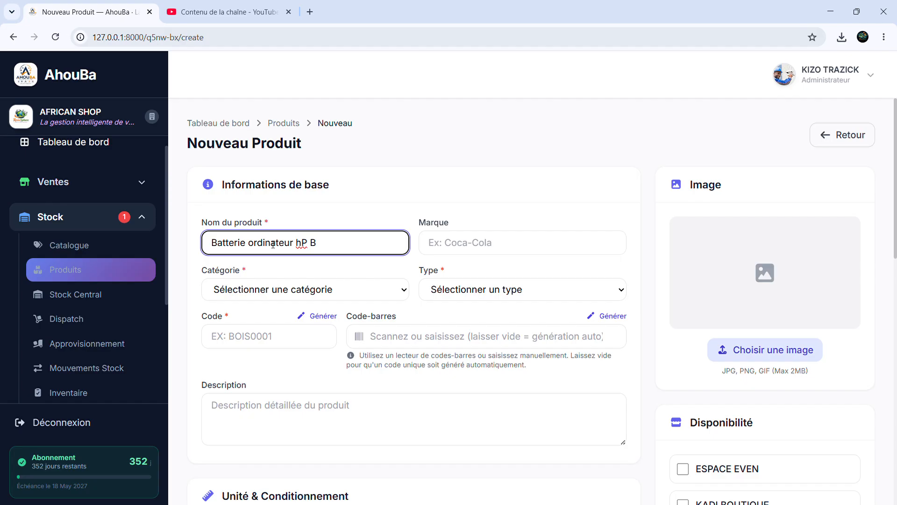
text(UR)
key(BackSpace)
key(BackSpace)
key(BackSpace)
key(BackSpace)
text(bureau)
Step: Replace "hP bureau" at the end of the product name with "portable Del"
drag(296, 247, 354, 247)
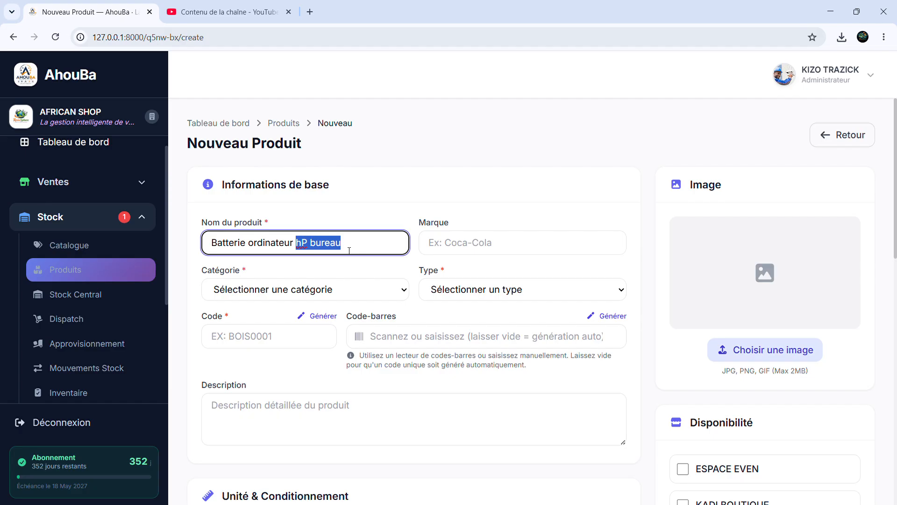
click(349, 251)
key(BackSpace)
key(BackSpace)
key(BackSpace)
key(BackSpace)
key(BackSpace)
key(BackSpace)
key(BackSpace)
key(BackSpace)
key(BackSpace)
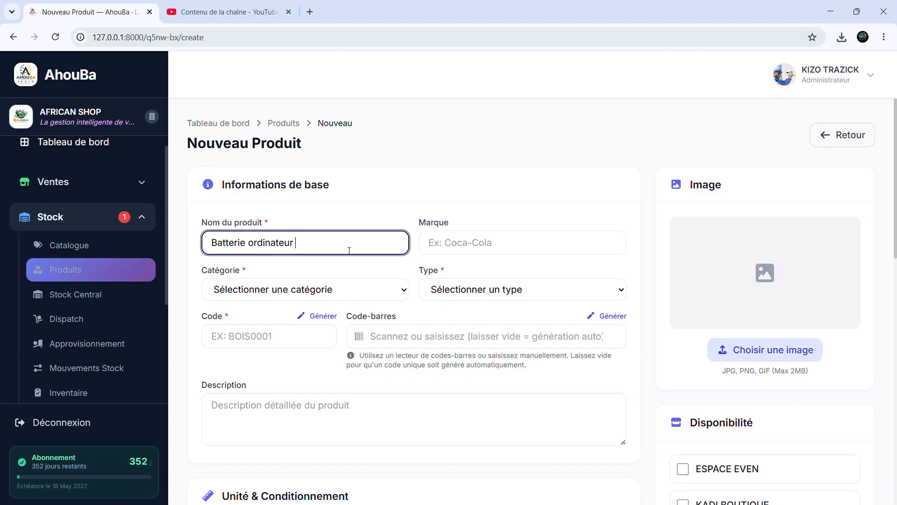
text(portable Del)
Step: Enter Dell as the product's brand
click(469, 247)
text(De)
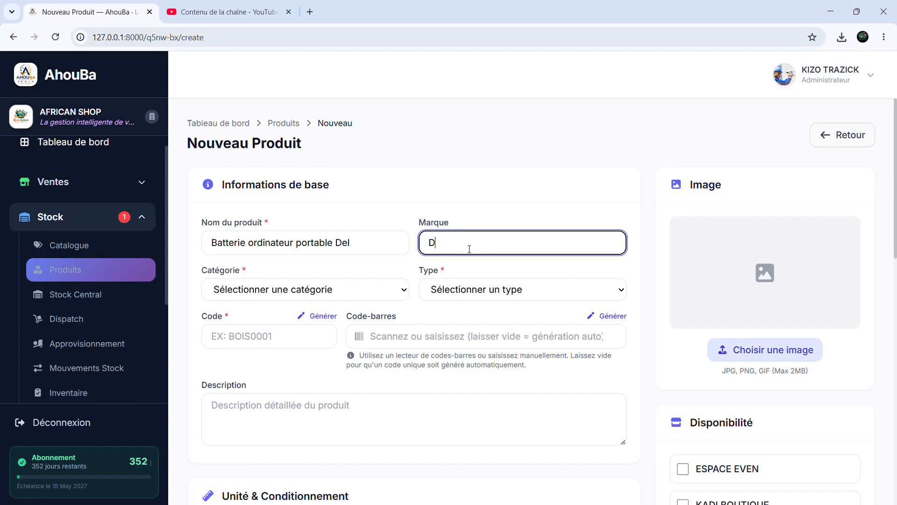
text(ll)
Step: Set the product's category to Informatiques and its type to Autre
click(322, 290)
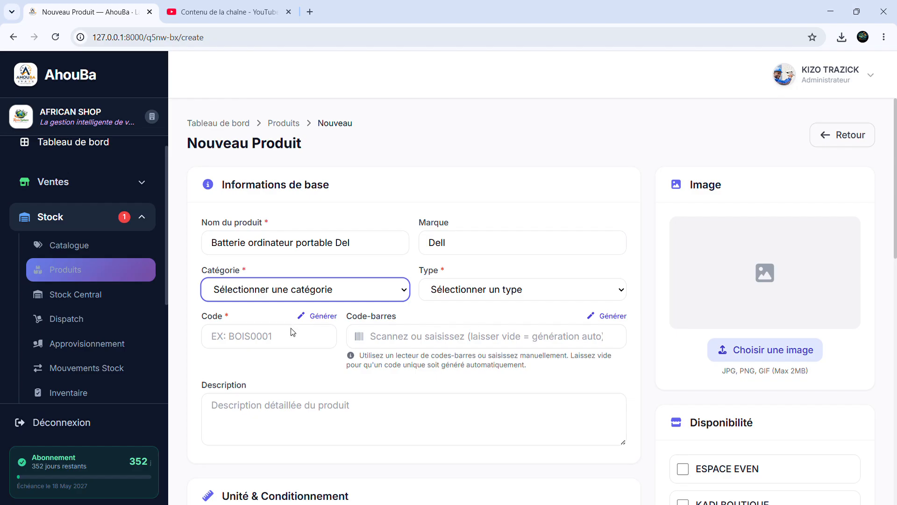
click(277, 345)
click(486, 302)
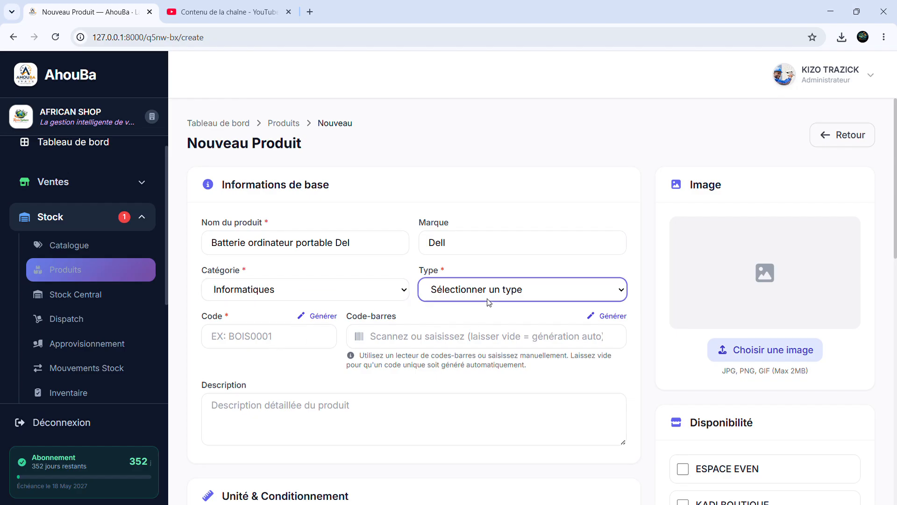
click(457, 368)
Step: Generate the product's code and barcode automatically
click(331, 318)
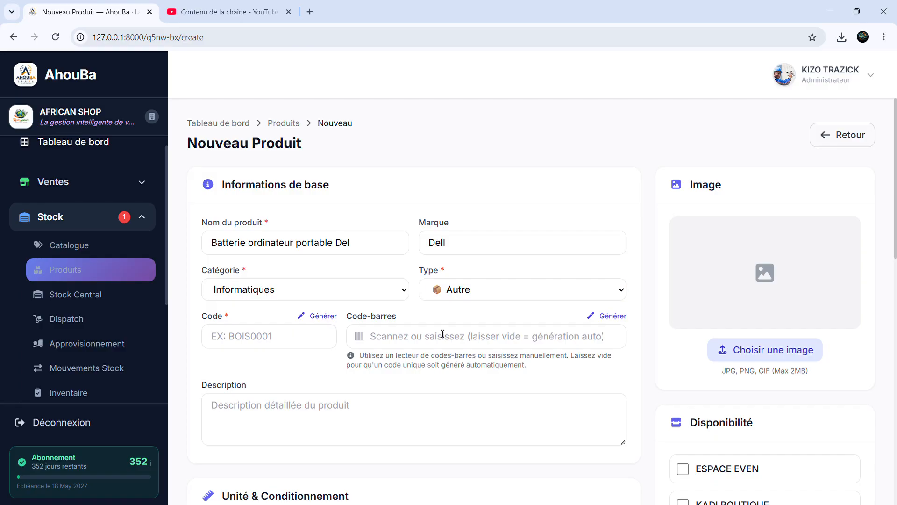
click(613, 318)
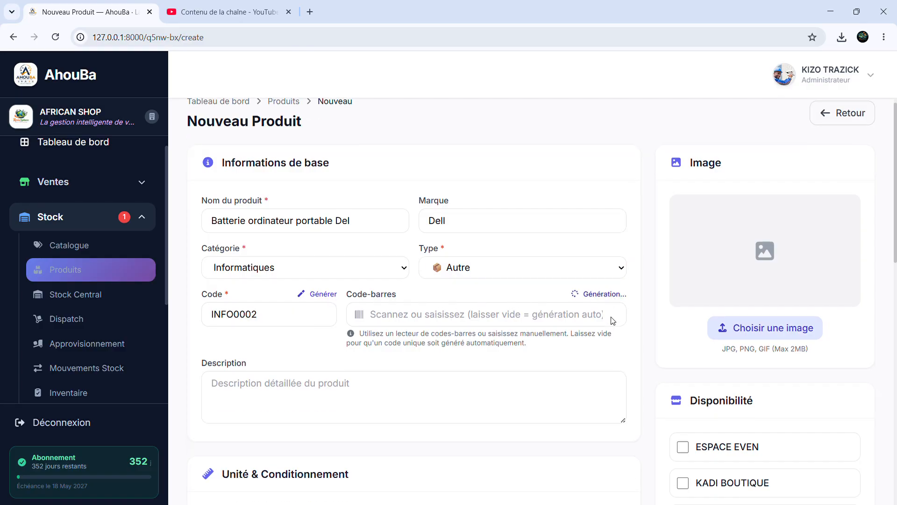
Step: Set the product's unit of measure to Carton (cart)
scroll(612, 320, down, 5)
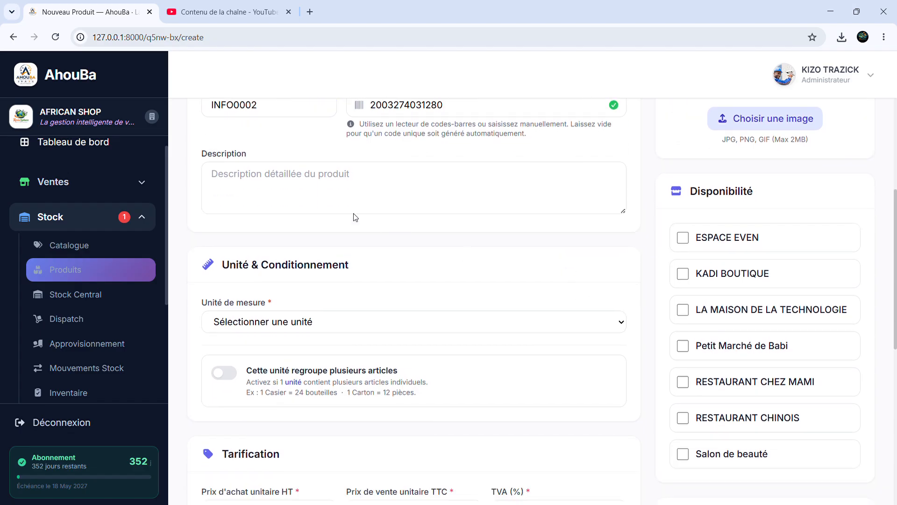
scroll(303, 215, up, 1)
scroll(313, 247, down, 1)
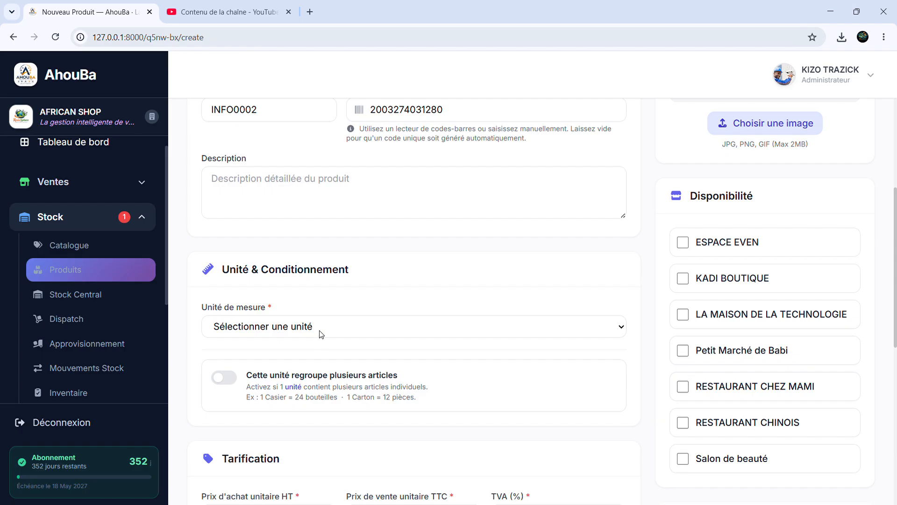
click(320, 332)
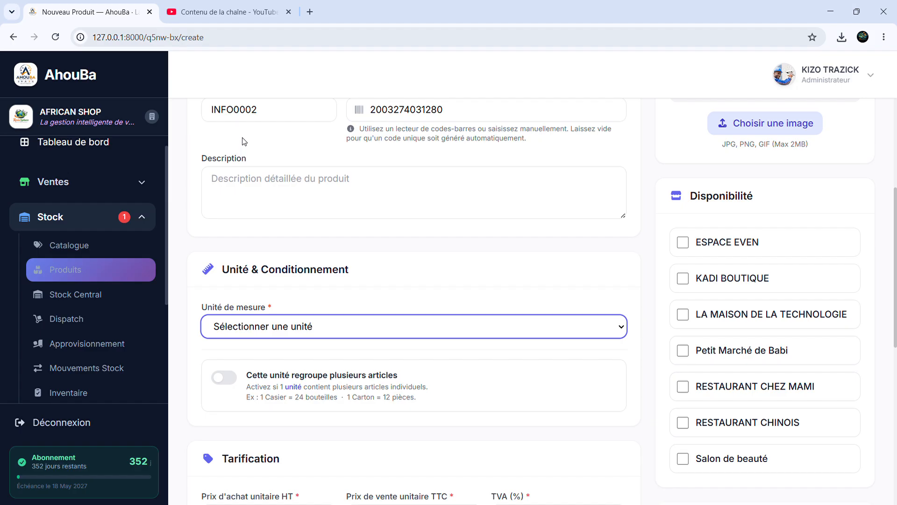
click(238, 179)
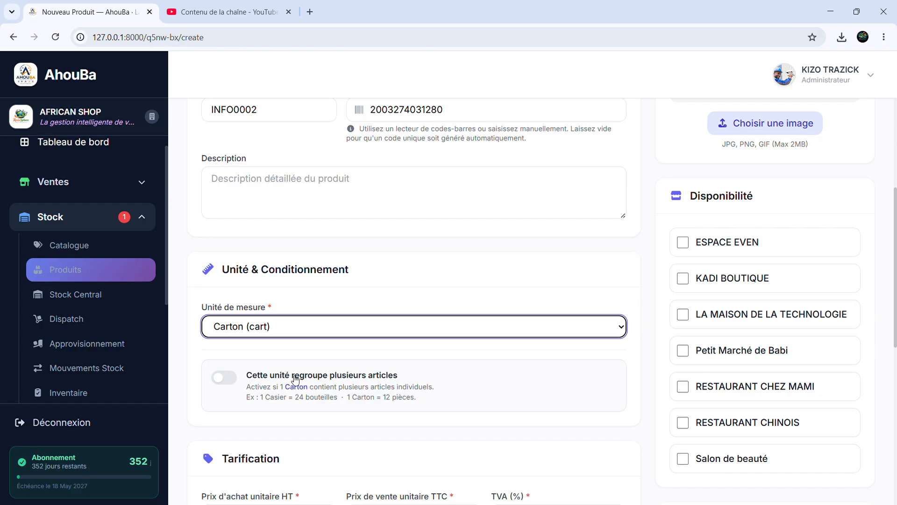
Step: Mark the unit as grouping several articles and set the number of articles per carton to 50
click(233, 380)
scroll(278, 374, down, 2)
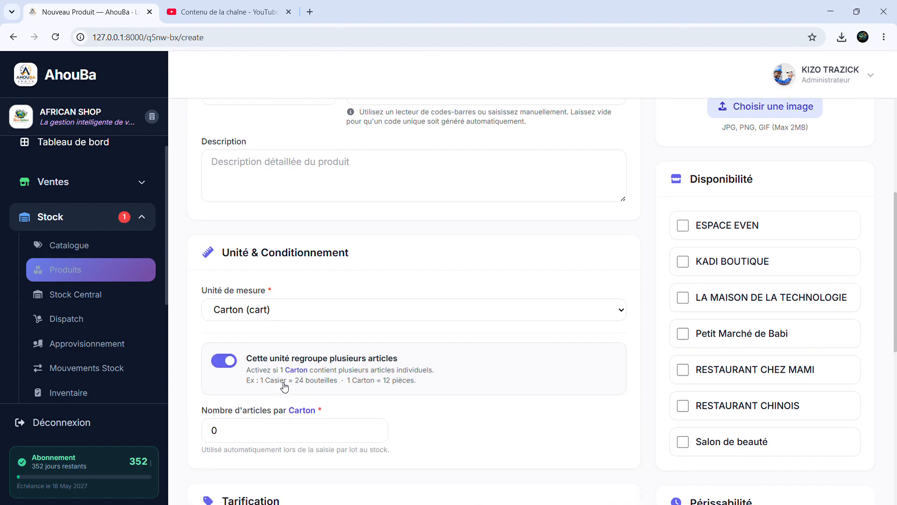
click(229, 274)
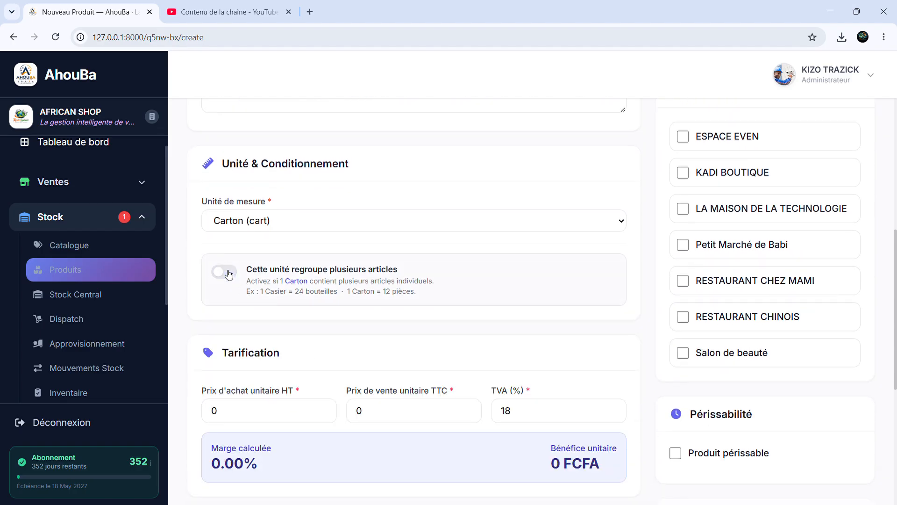
click(229, 273)
scroll(277, 297, down, 2)
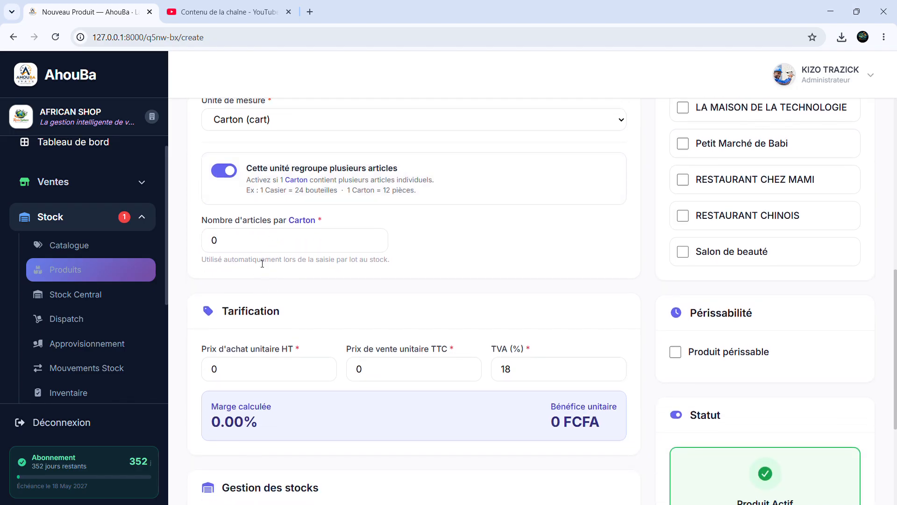
click(245, 242)
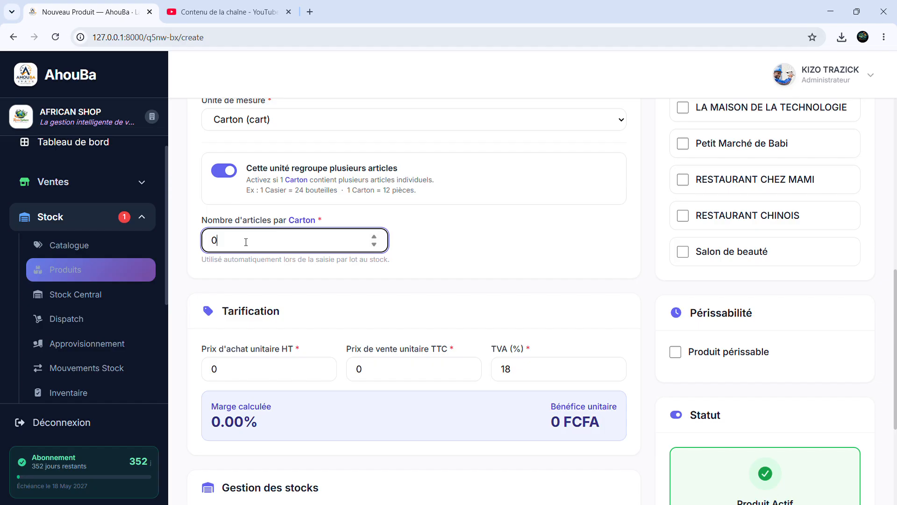
key(BackSpace)
text(4)
key(BackSpace)
text(50)
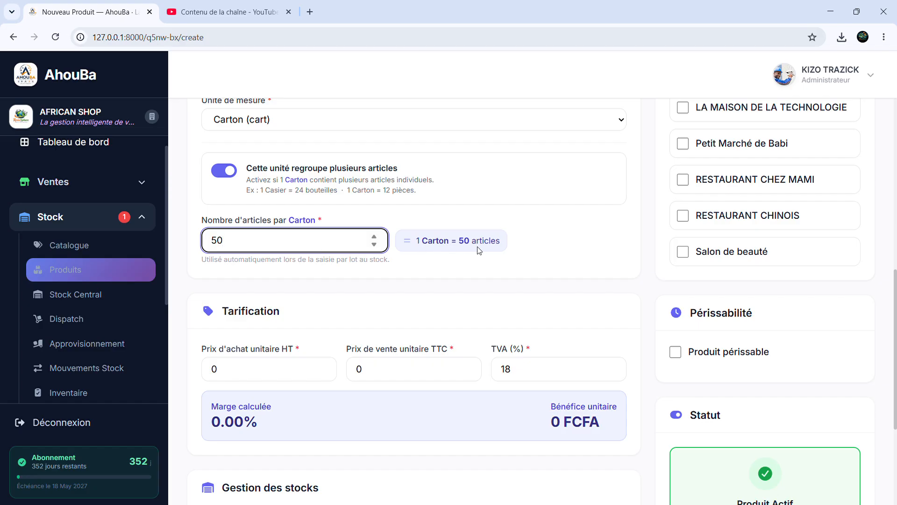
Step: Set the unit purchase price excluding tax to 18255 and the unit sale price including tax to 29450
click(240, 369)
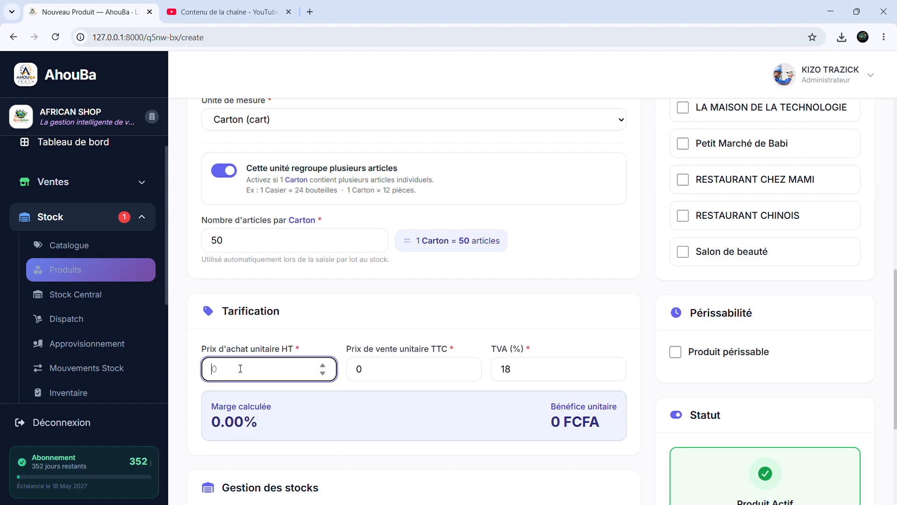
text(18255)
click(372, 371)
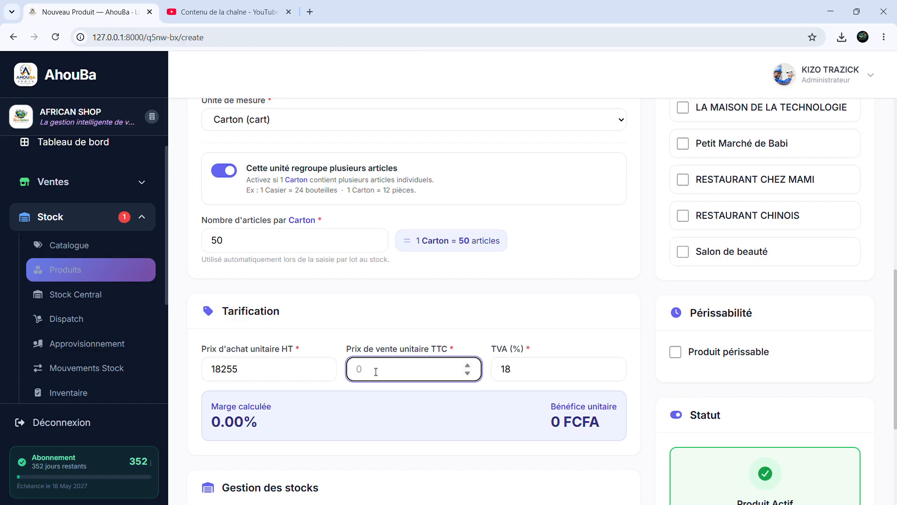
text(29450)
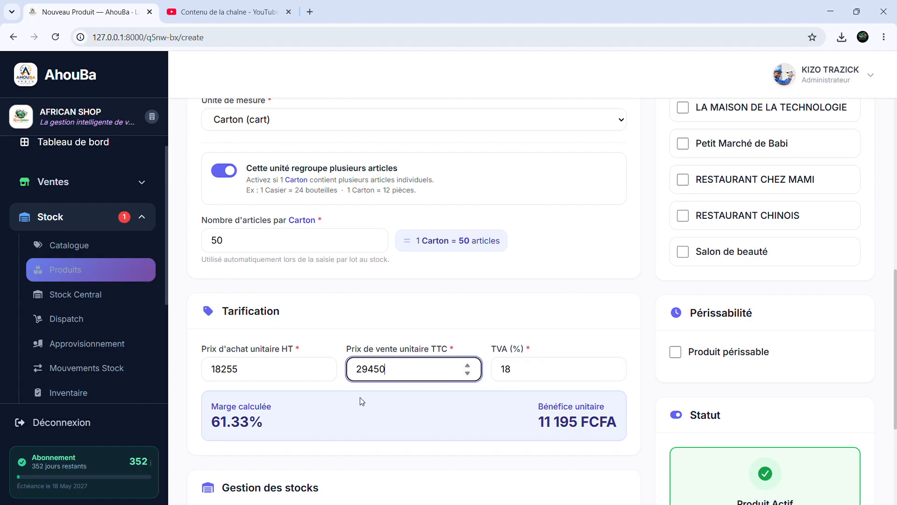
click(398, 392)
Step: Set the product's minimum stock to 100
scroll(399, 392, down, 2)
scroll(398, 392, down, 2)
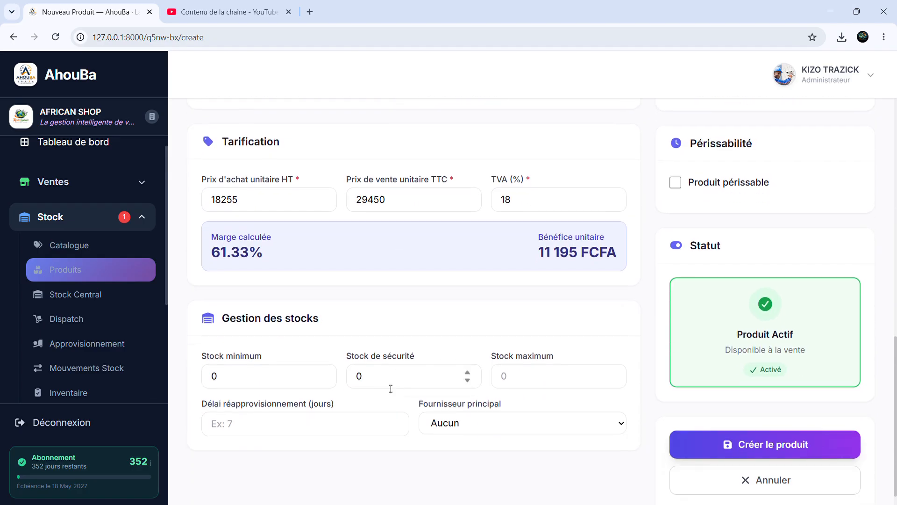
click(310, 376)
key(BackSpace)
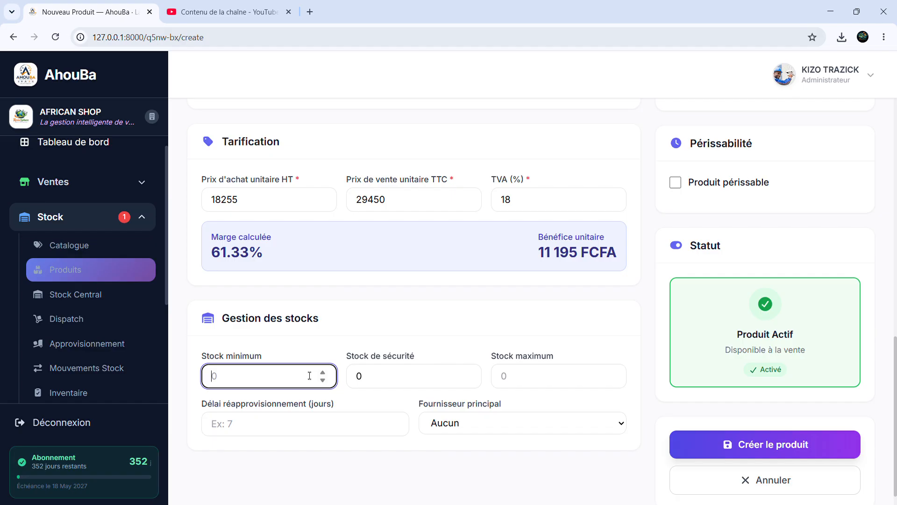
text(100)
click(410, 378)
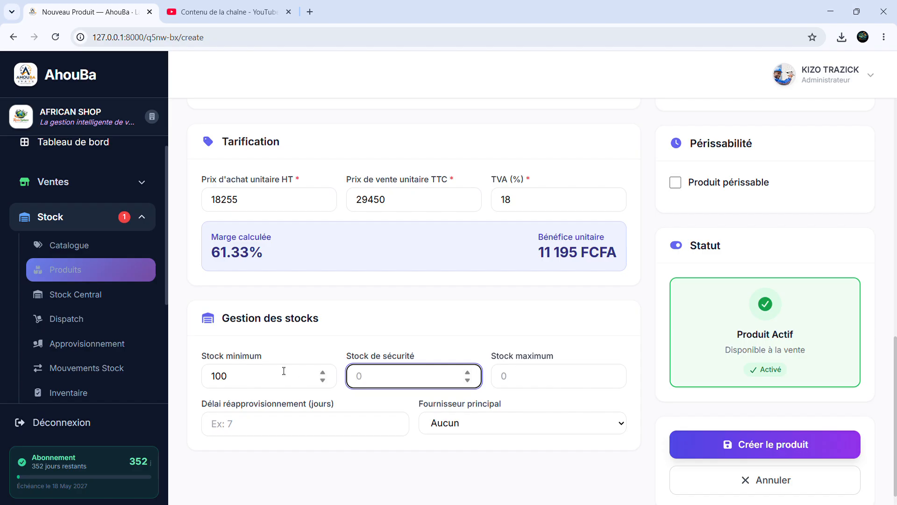
click(265, 382)
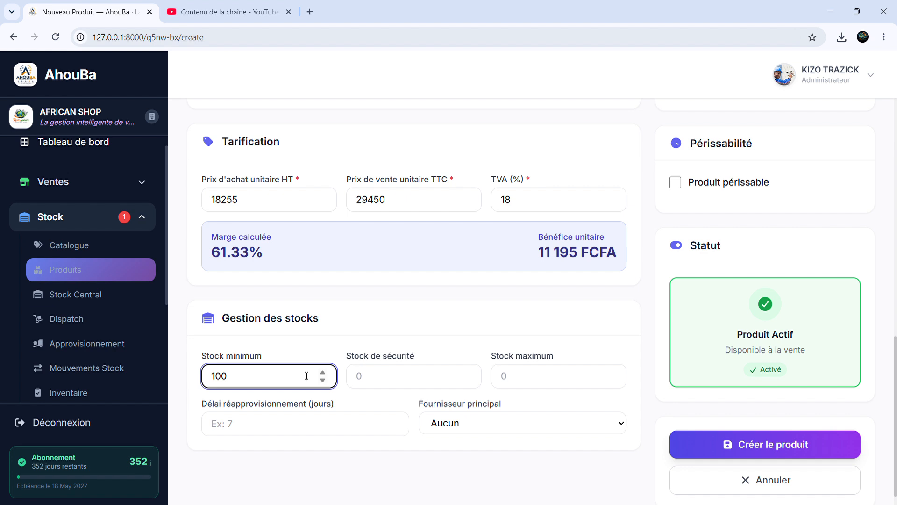
Step: Set the safety stock to 250 and the maximum stock to 700
click(379, 375)
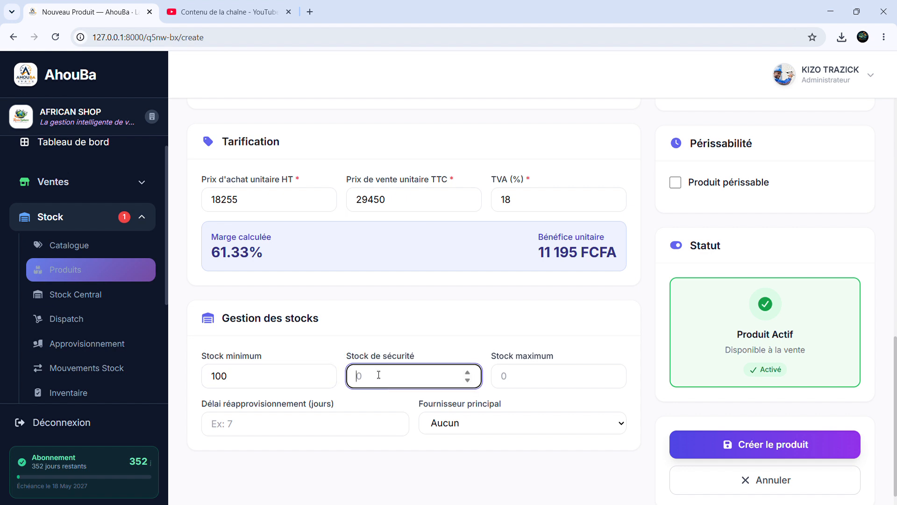
text(2500)
key(BackSpace)
click(518, 381)
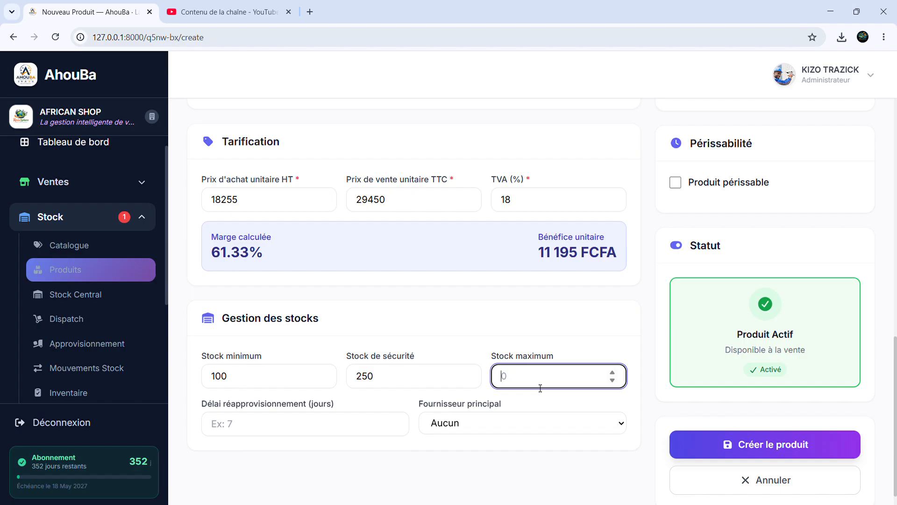
text(700)
click(456, 329)
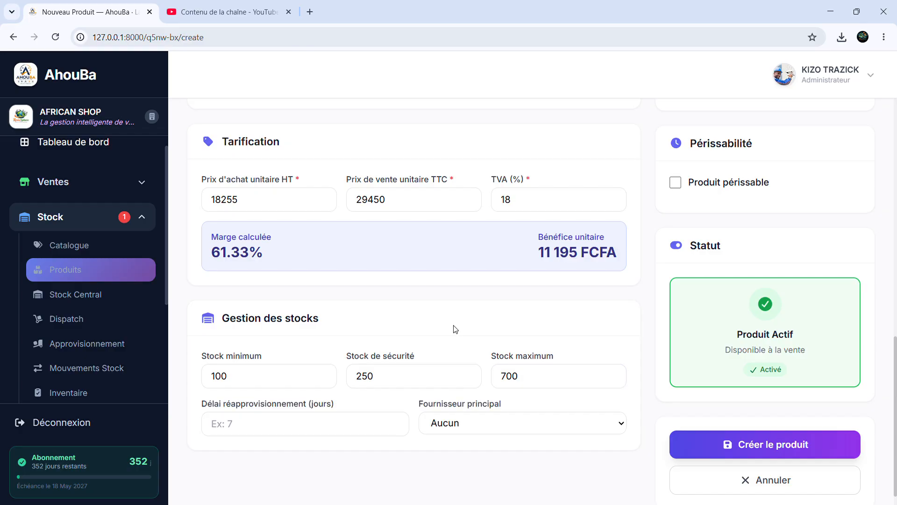
Step: Make the product available in KADI BOUTIQUE, LA MAISON DE LA TECHNOLOGIE and Petit Marché de Babi
scroll(456, 329, up, 8)
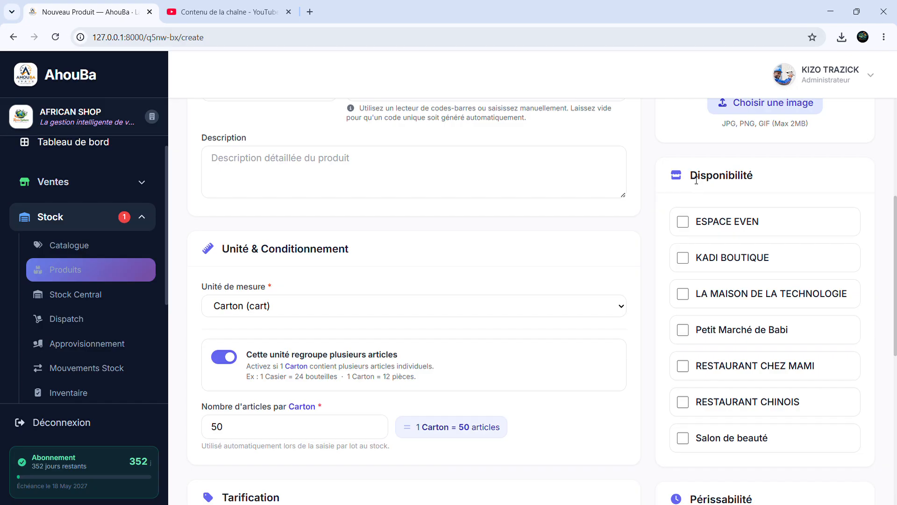
click(683, 222)
click(683, 222)
click(682, 258)
click(682, 294)
click(682, 330)
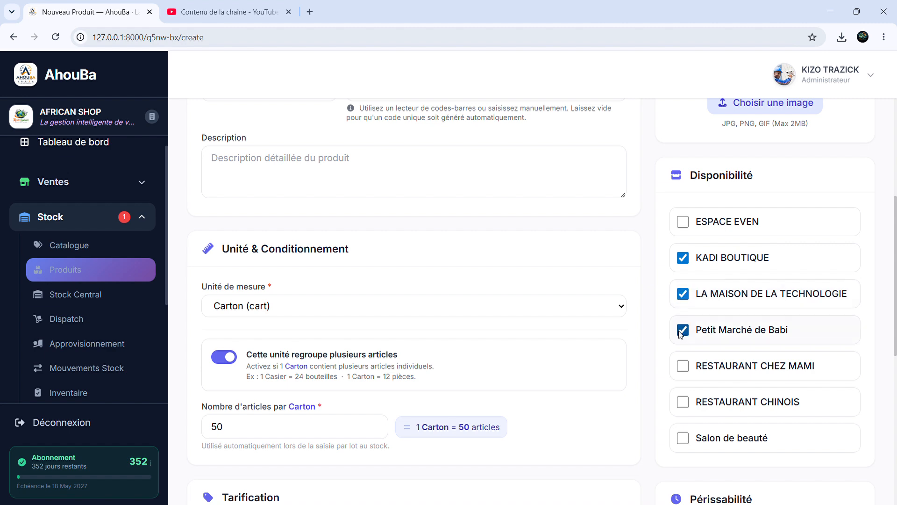
scroll(663, 354, down, 8)
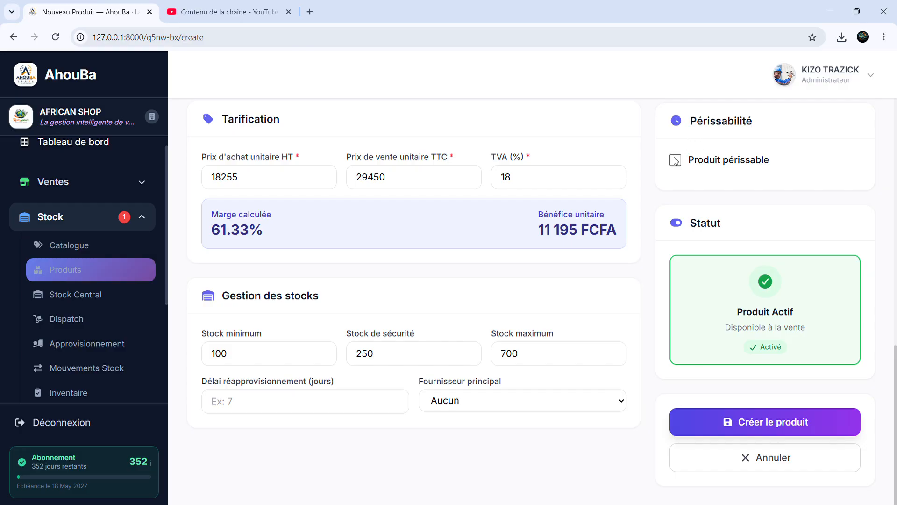
Step: Check the completed product form and create the Dell laptop battery product
scroll(633, 280, up, 4)
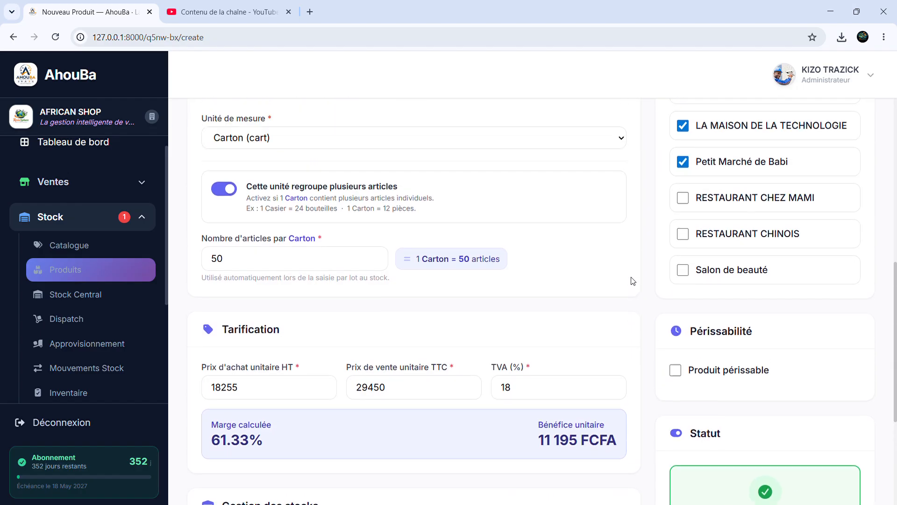
scroll(634, 281, down, 4)
click(749, 423)
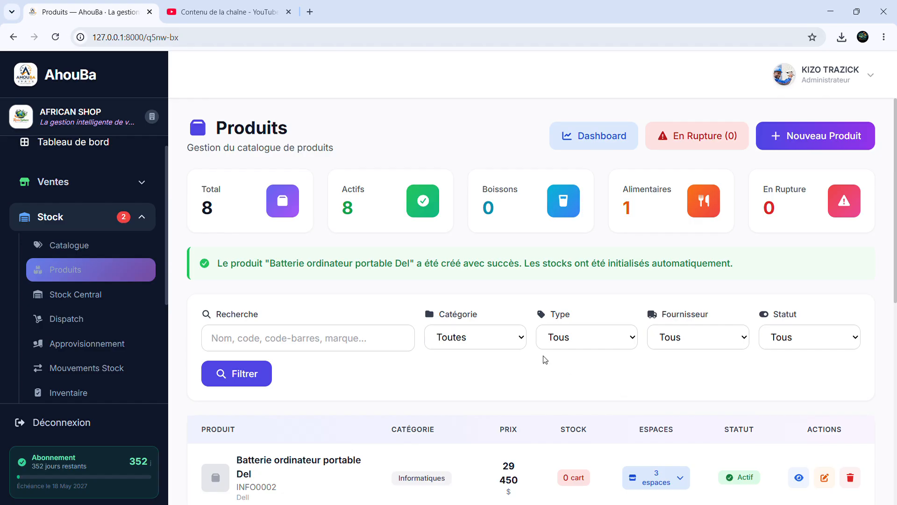
Step: Rename the new battery product as "Batterie d'ordinateur portable Del" and save the change
scroll(545, 359, down, 4)
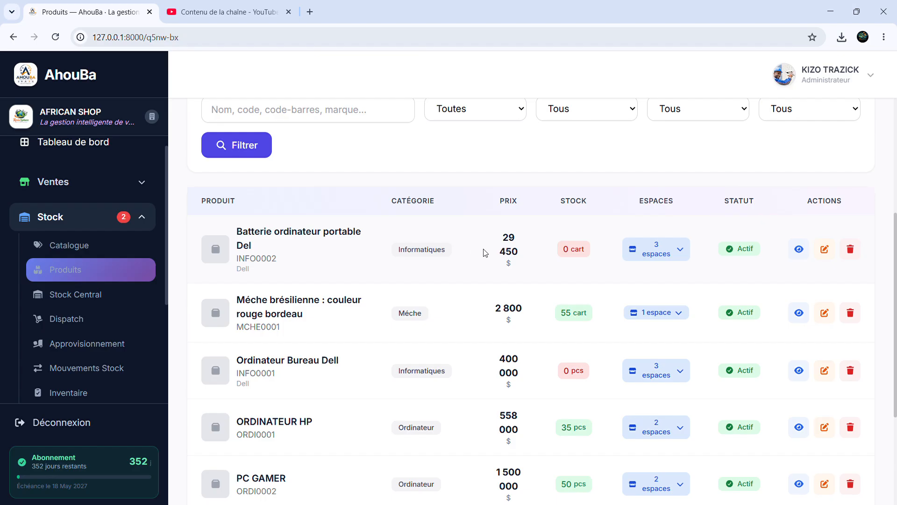
triple_click(244, 237)
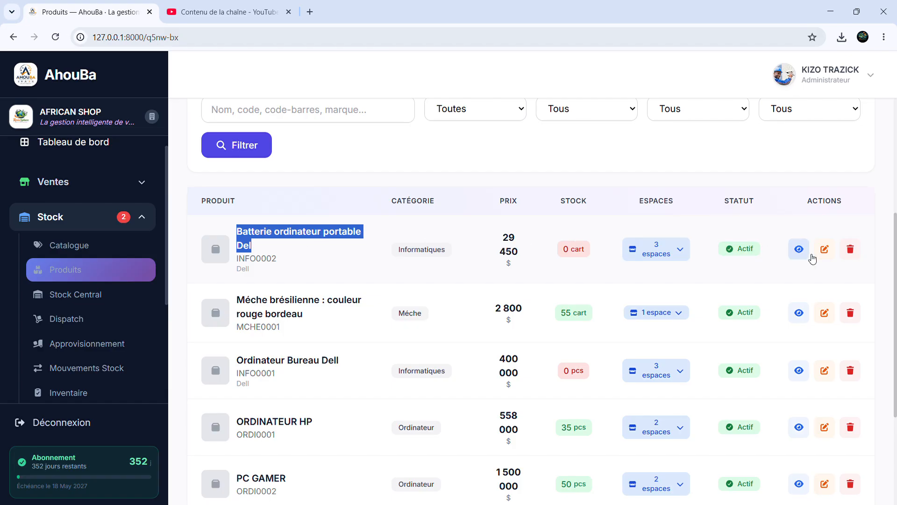
click(827, 257)
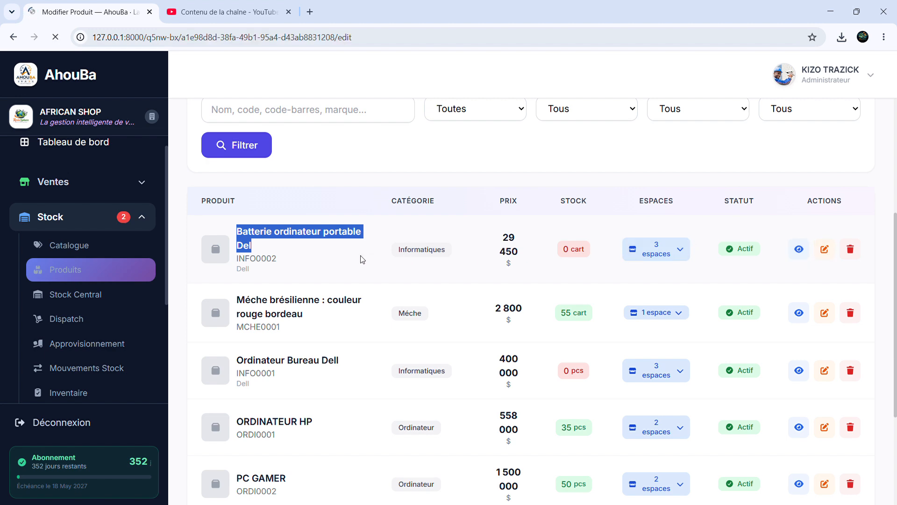
click(255, 237)
text(d'ordinateur portable Del)
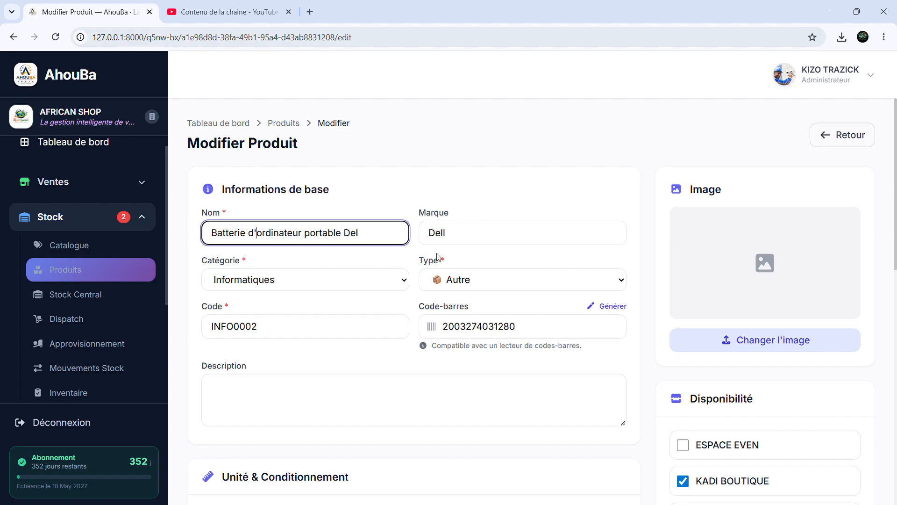
scroll(435, 350, down, 7)
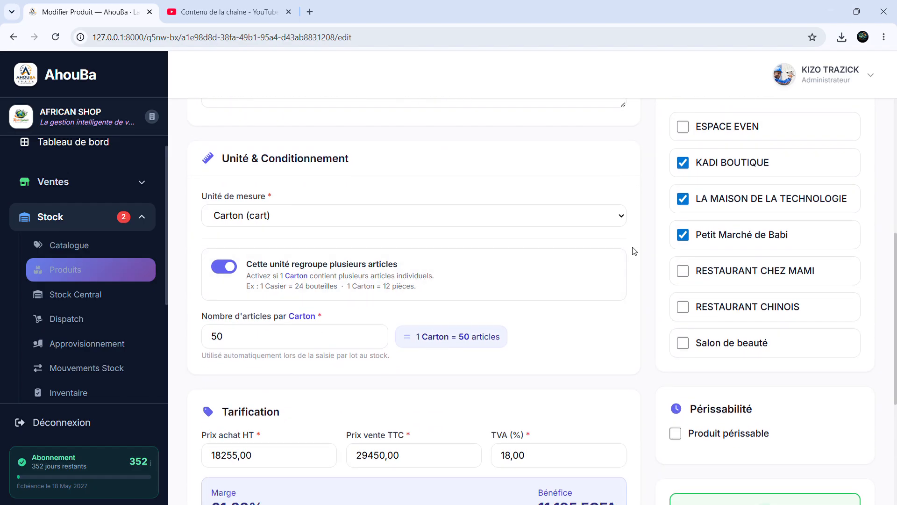
scroll(633, 251, down, 5)
scroll(633, 251, up, 12)
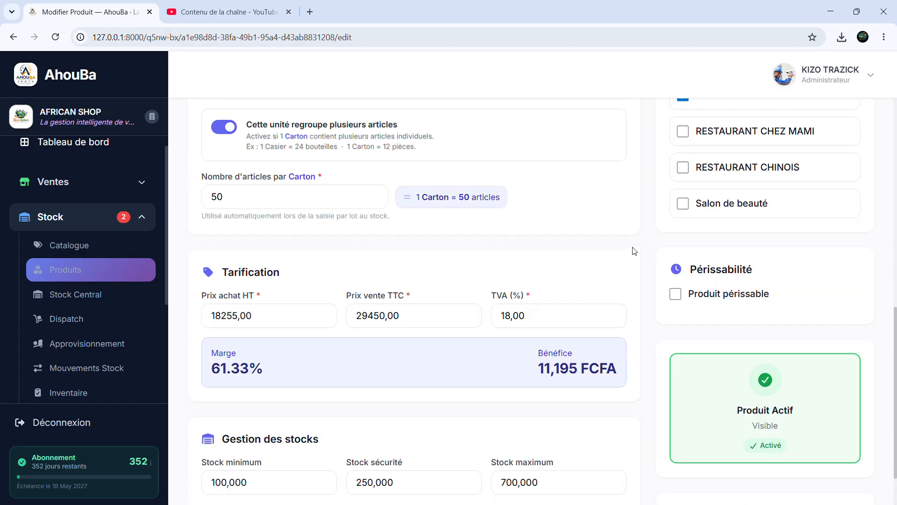
scroll(686, 297, down, 11)
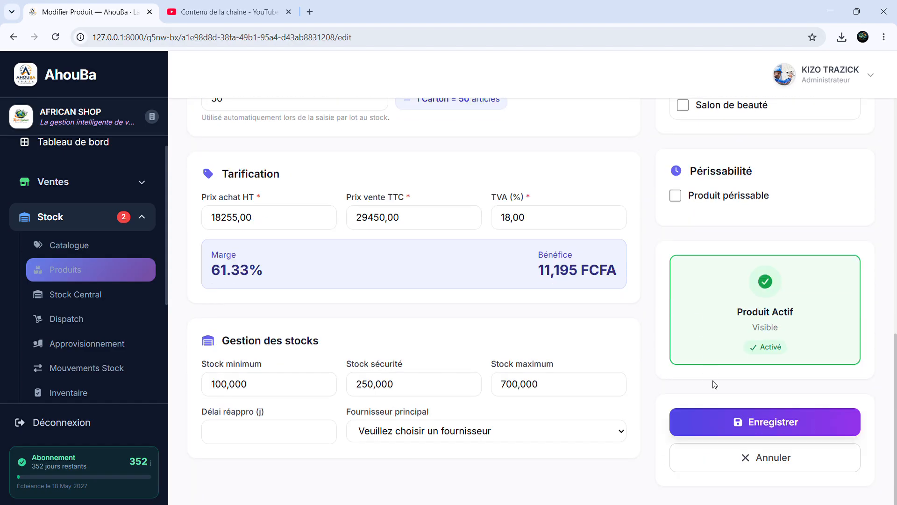
click(703, 421)
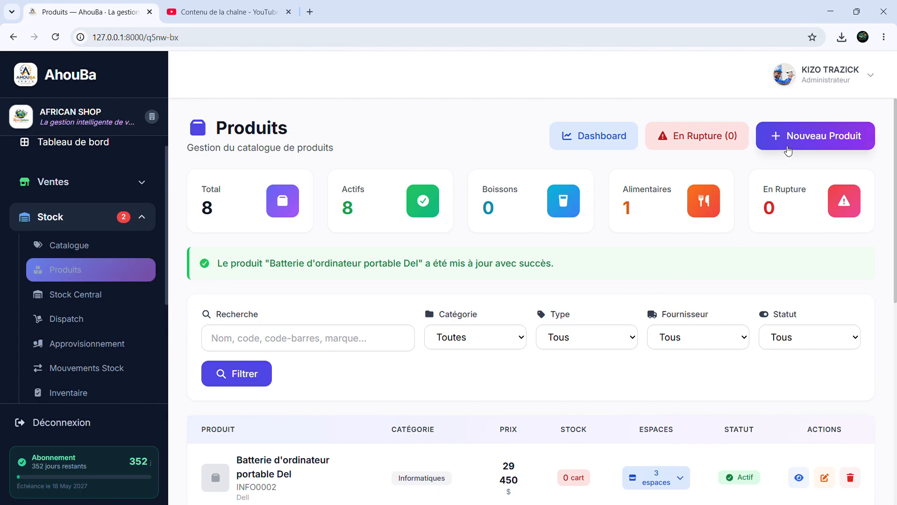
Step: Set AFRO SERVICES as the main supplier of Batterie d'ordinateur portable Del and save the product
scroll(727, 141, down, 3)
scroll(727, 140, down, 3)
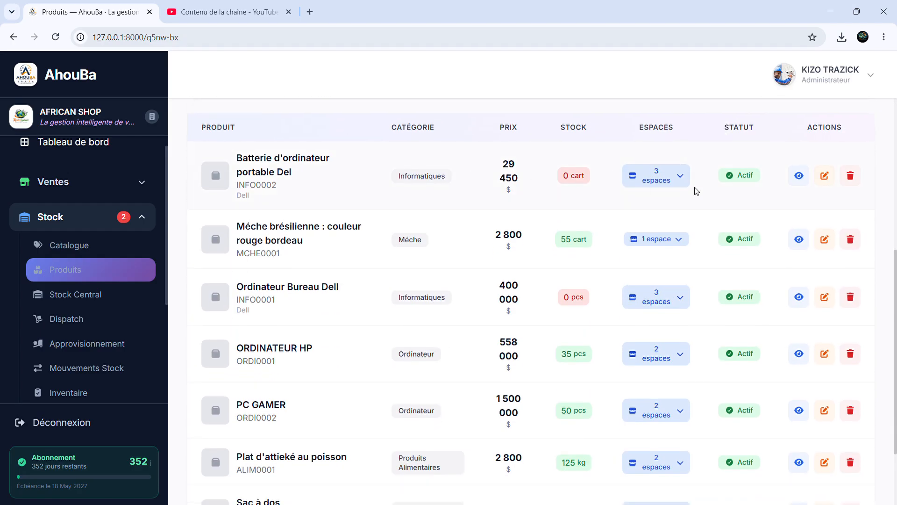
click(825, 180)
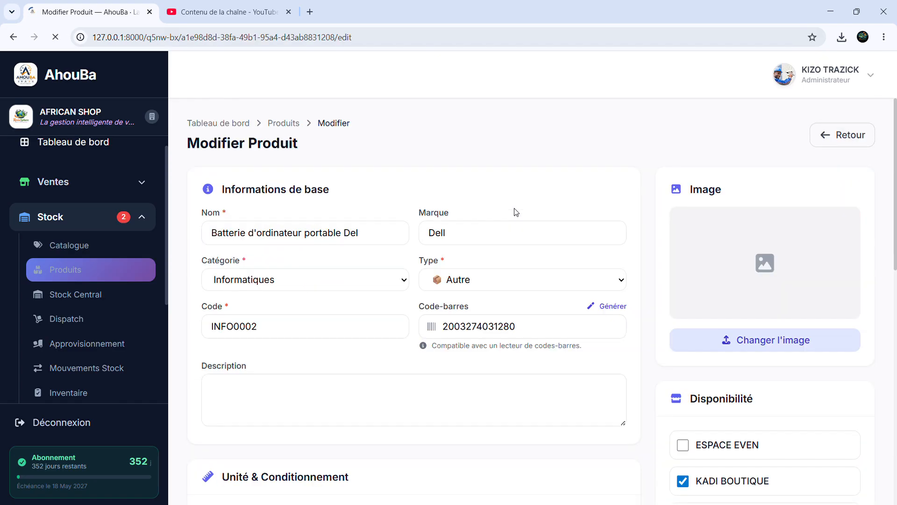
scroll(501, 231, down, 10)
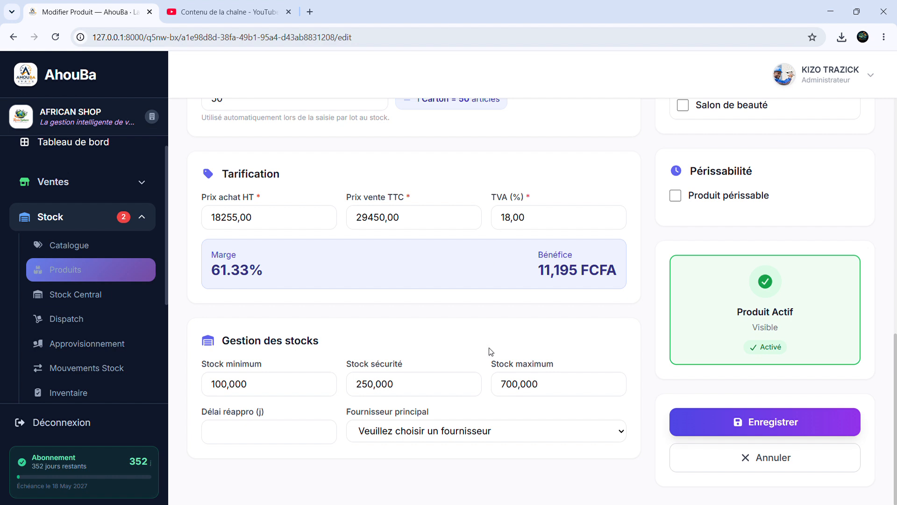
click(456, 431)
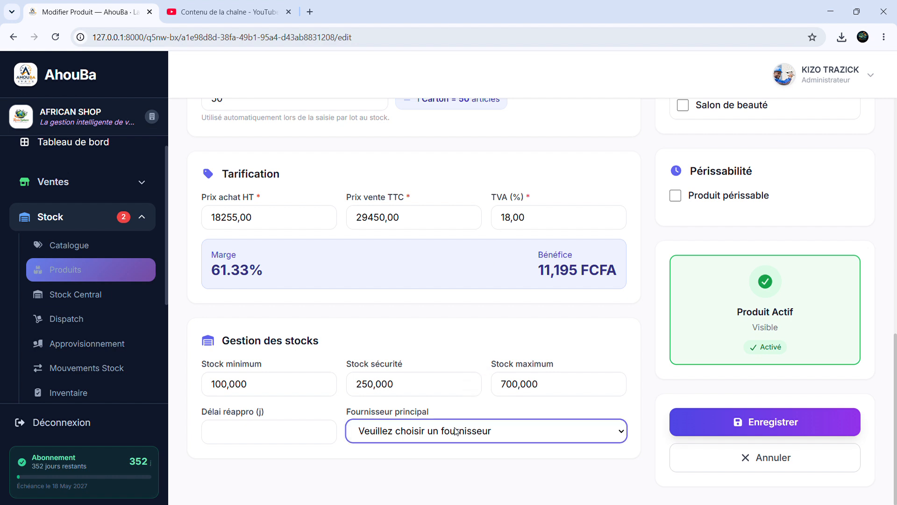
click(412, 463)
click(763, 427)
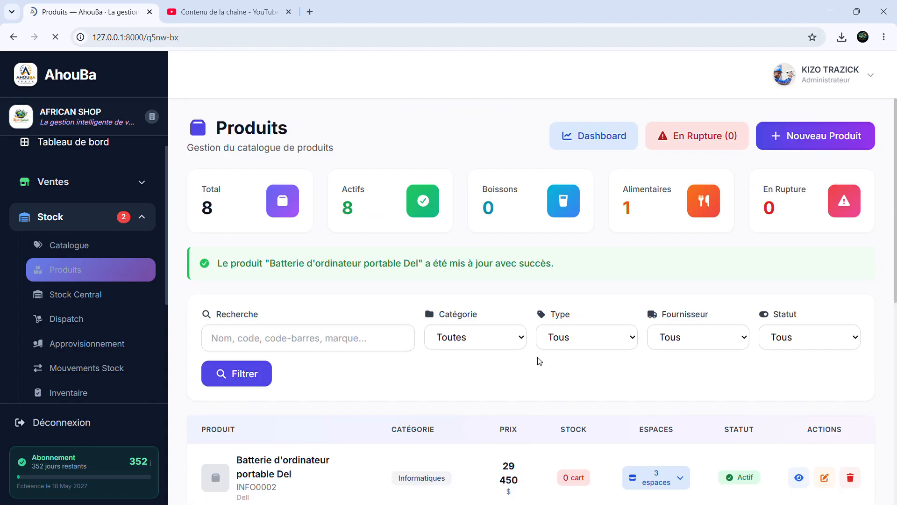
Step: Open the details of Batterie d'ordinateur portable Del and examine its stock summary
scroll(517, 345, down, 2)
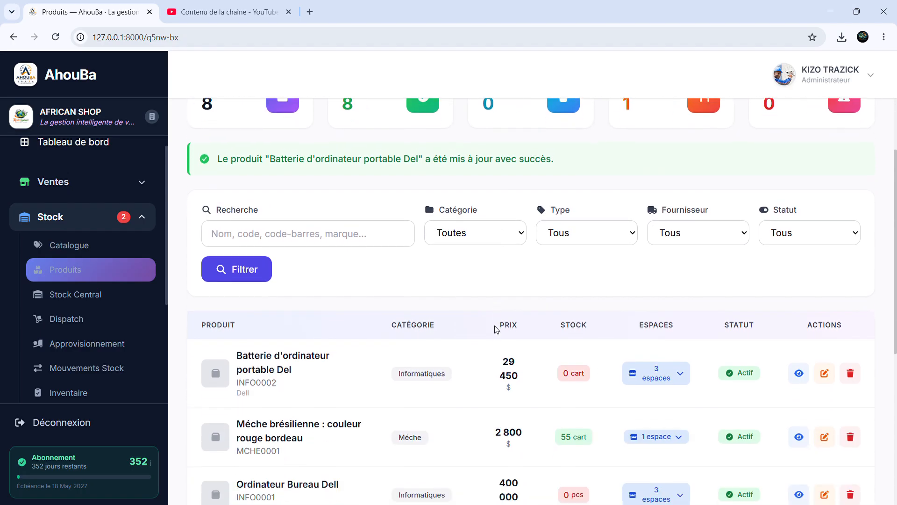
click(799, 369)
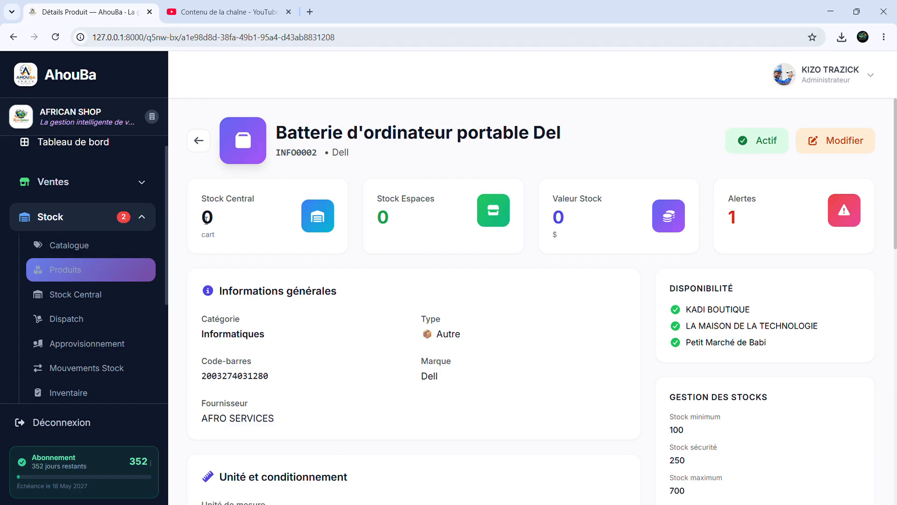
drag(376, 205, 443, 206)
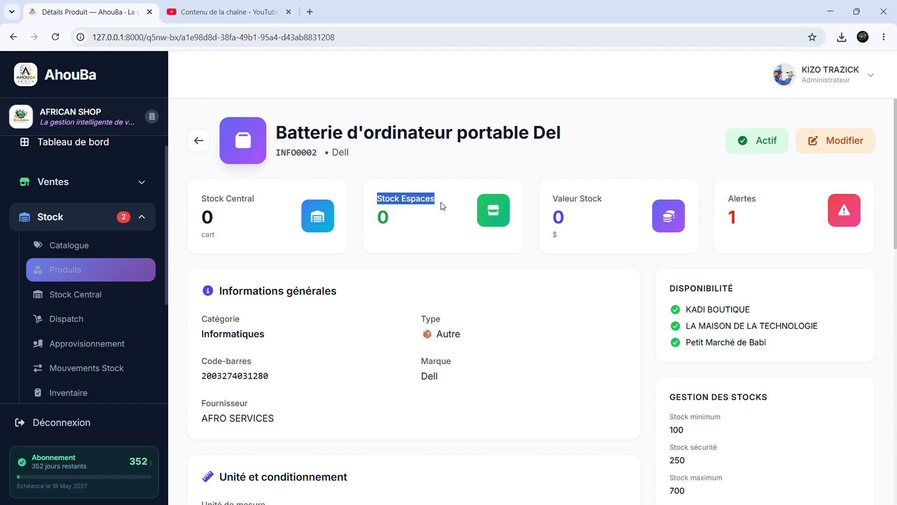
click(560, 207)
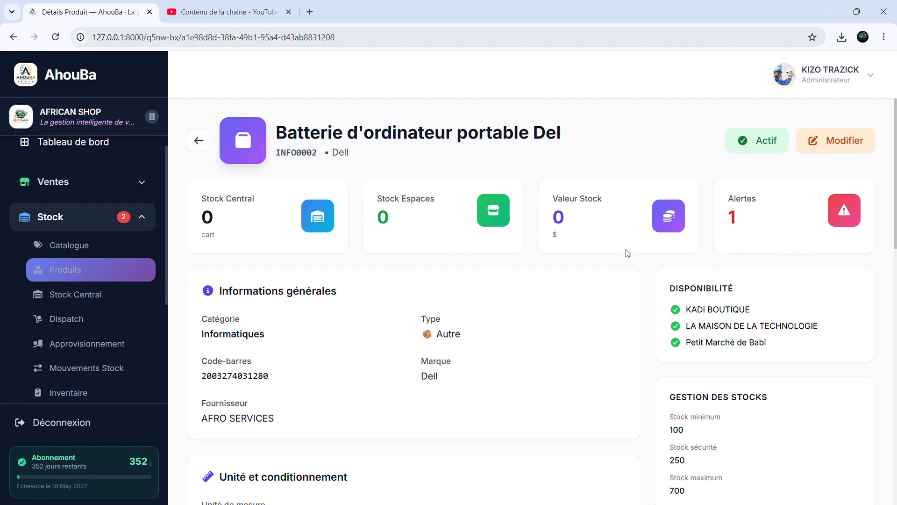
Step: Review the product's pricing and packaging details and check its assigned supplier
scroll(412, 330, down, 6)
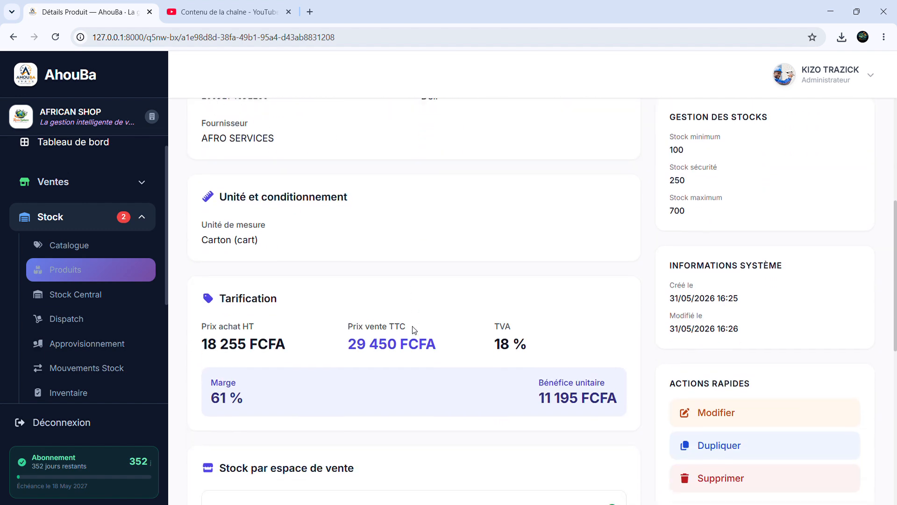
scroll(413, 330, down, 7)
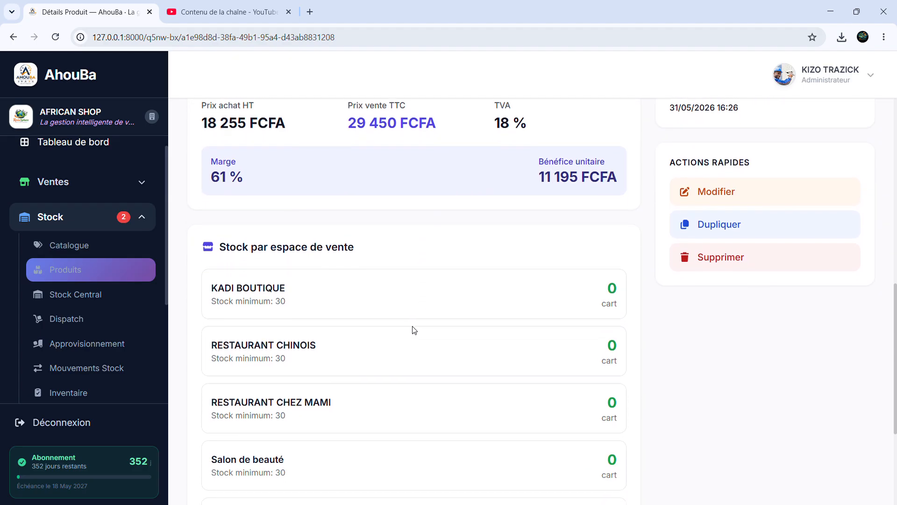
scroll(413, 330, down, 1)
scroll(413, 330, up, 8)
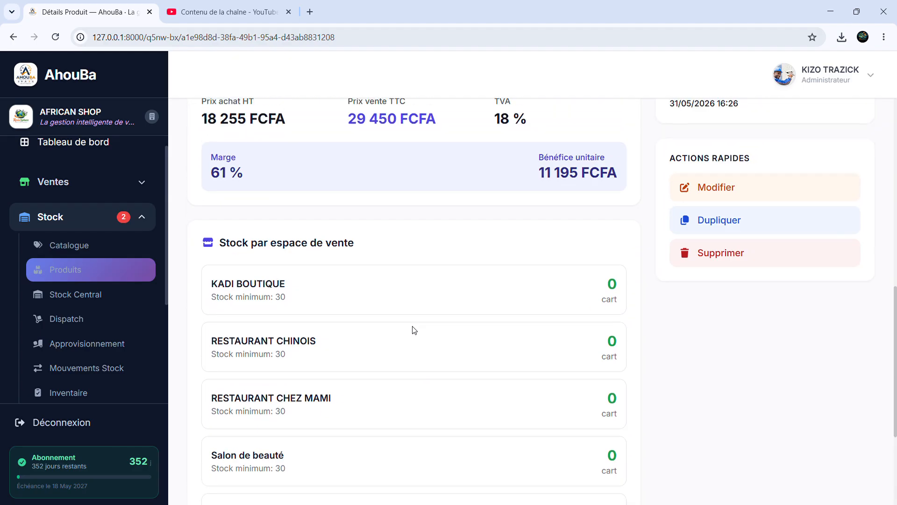
scroll(413, 330, up, 2)
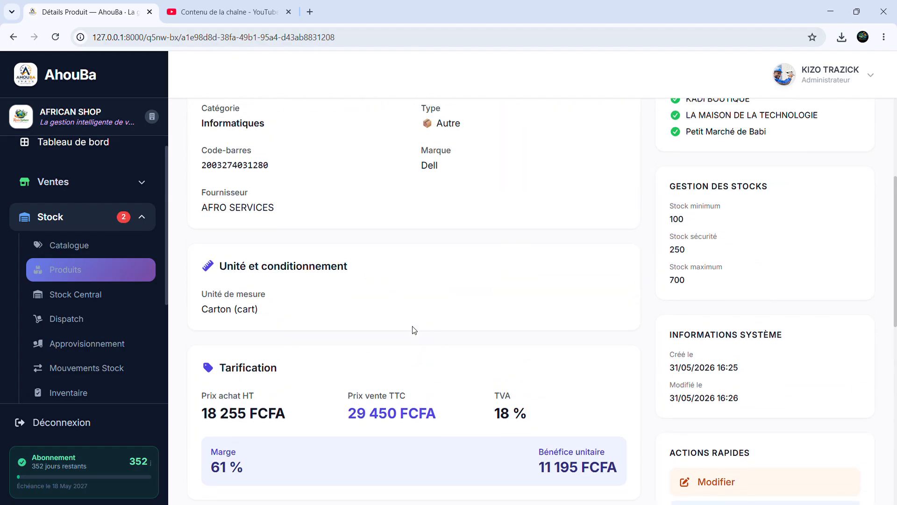
scroll(413, 330, down, 1)
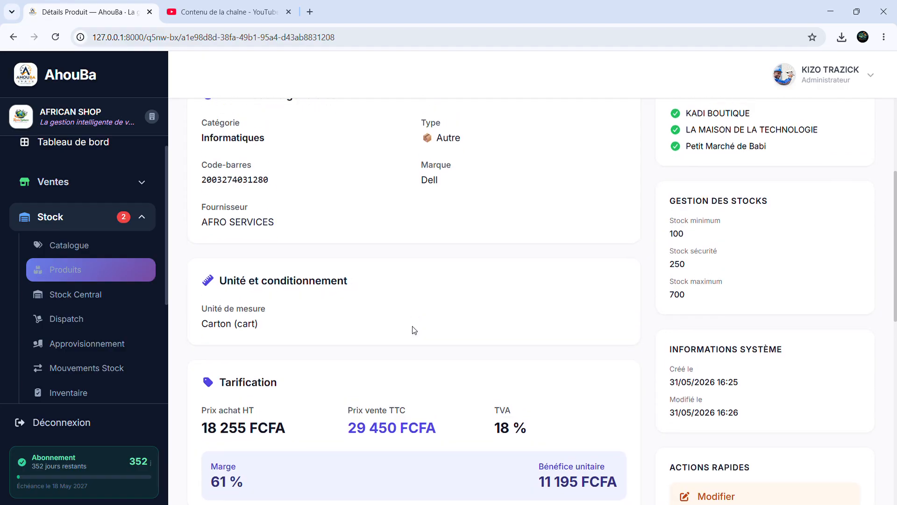
scroll(413, 330, up, 3)
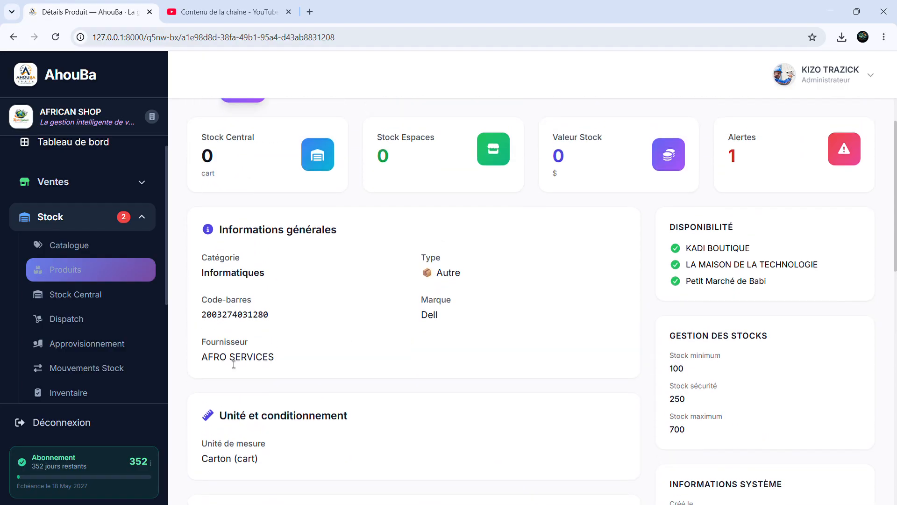
drag(206, 360, 296, 357)
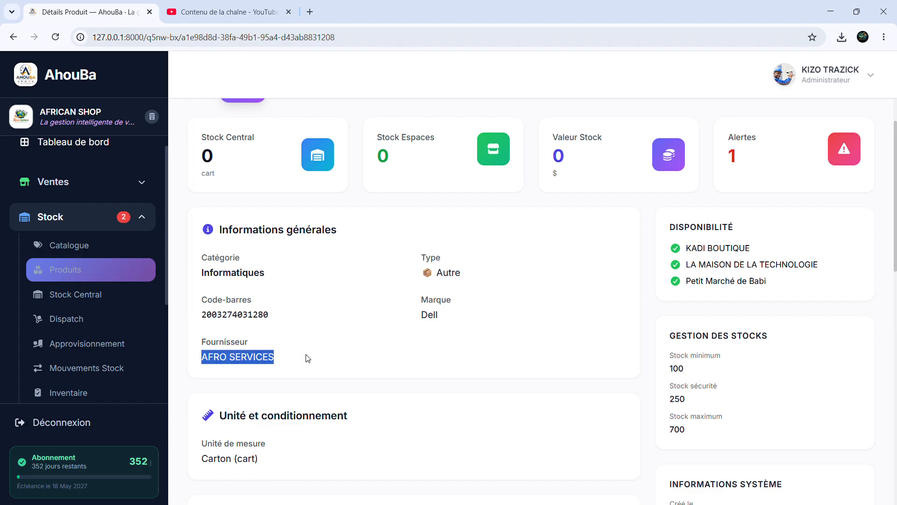
click(376, 360)
Step: Examine the battery's stock and minimum stock for each sales space
scroll(376, 360, down, 8)
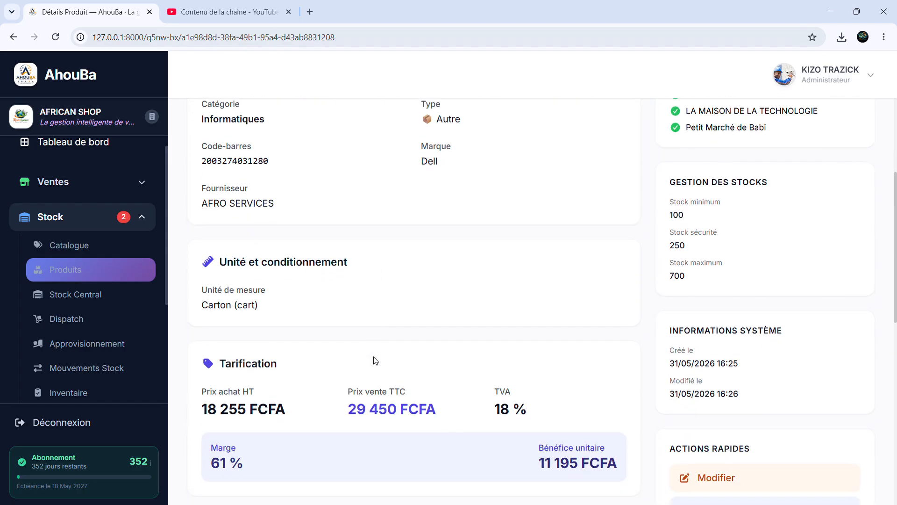
scroll(376, 360, down, 2)
scroll(376, 360, down, 1)
scroll(377, 360, up, 1)
scroll(376, 360, up, 1)
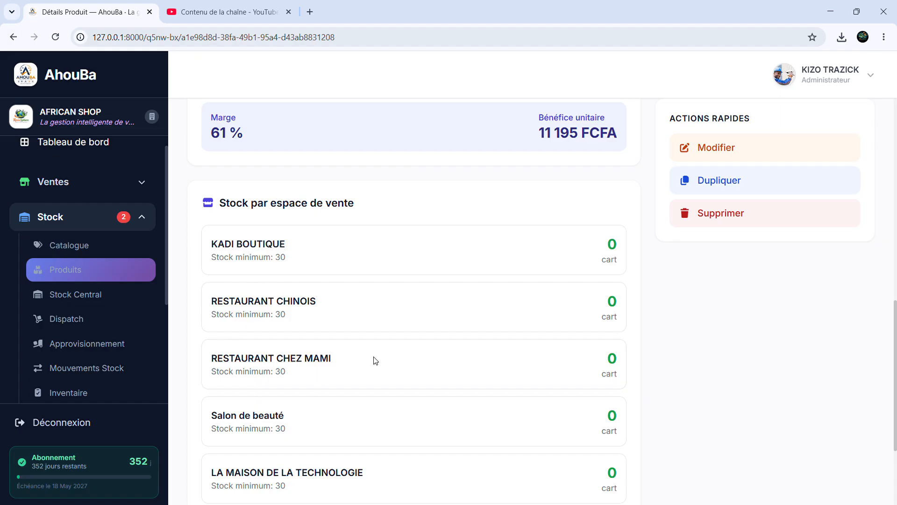
scroll(374, 360, up, 10)
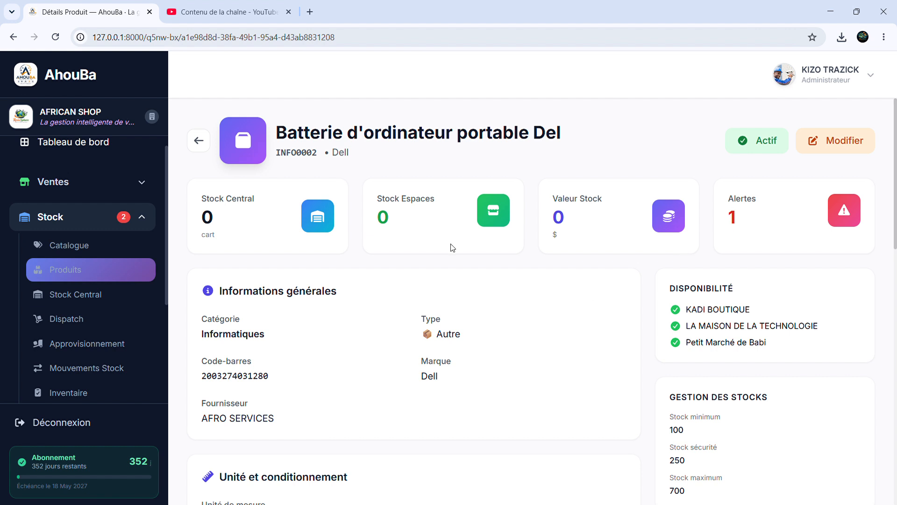
Step: Return to the product list and examine the entries for Batterie d'ordinateur portable Del and Ordinateur Bureau Dell
click(66, 273)
scroll(447, 352, down, 5)
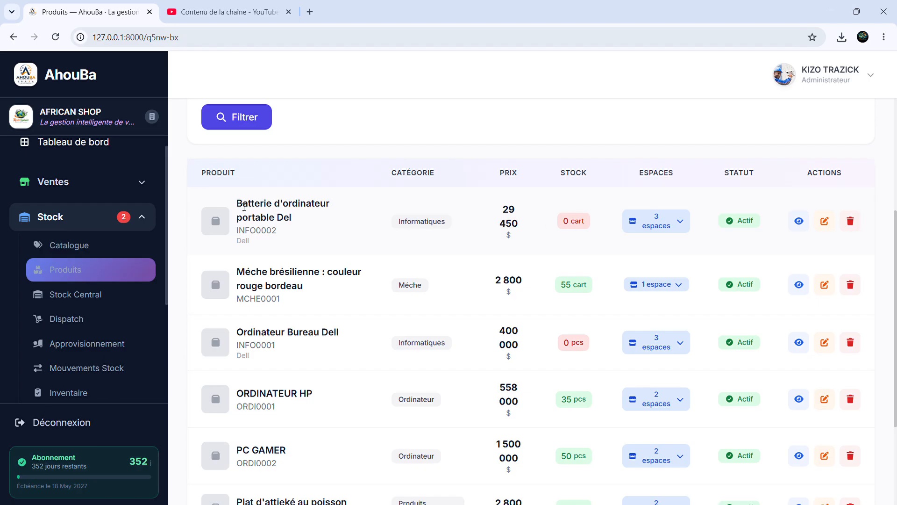
drag(238, 204, 312, 224)
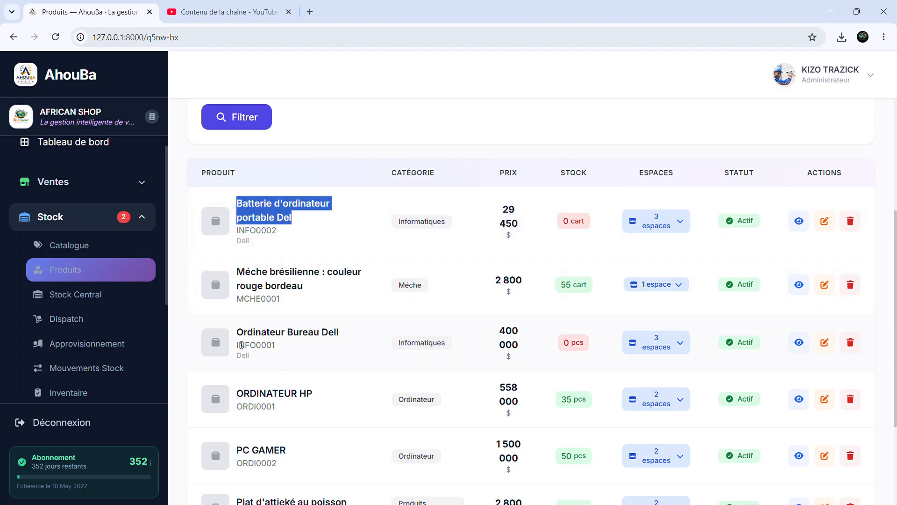
click(249, 209)
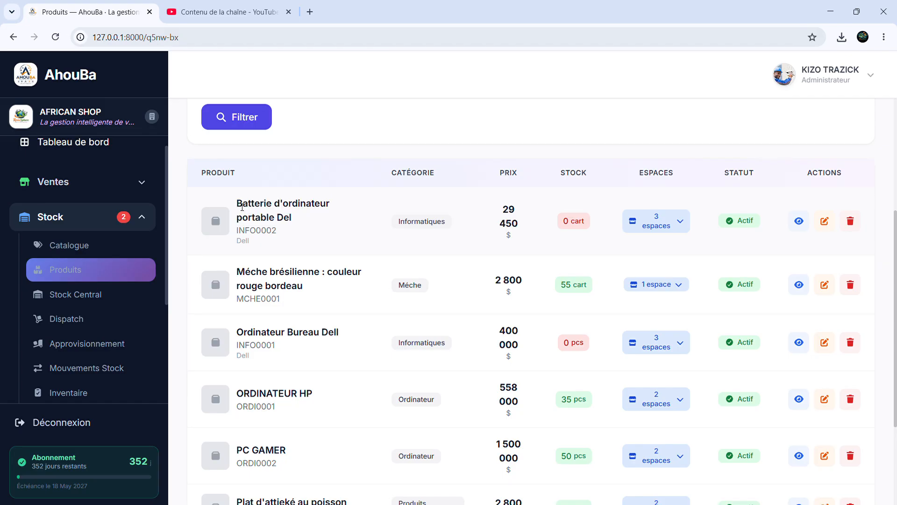
drag(242, 207, 299, 220)
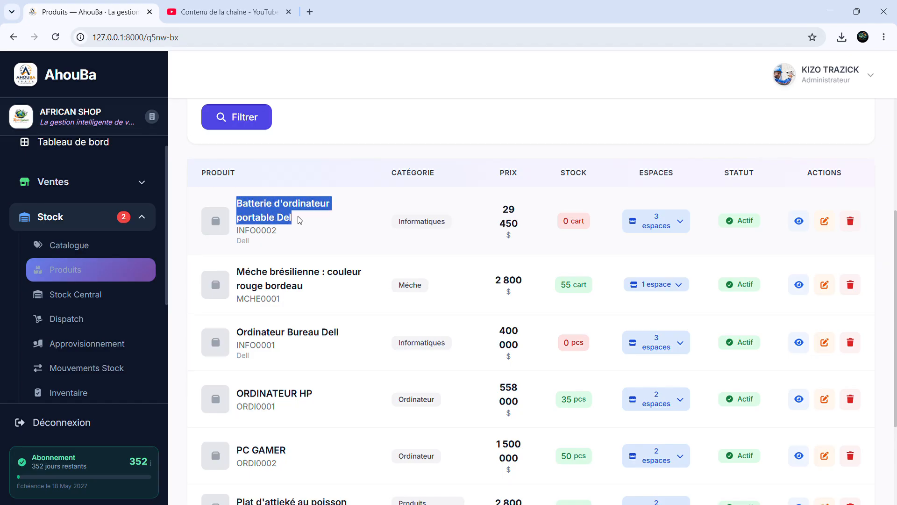
drag(238, 333, 329, 333)
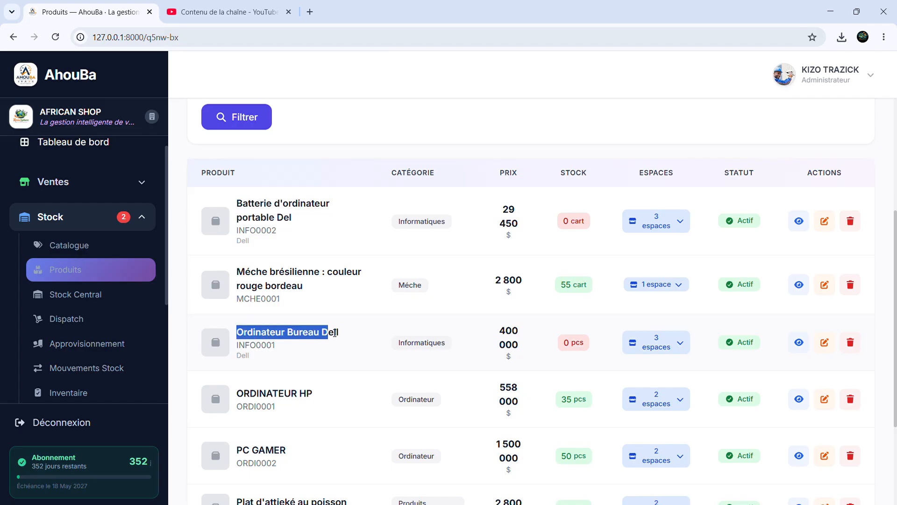